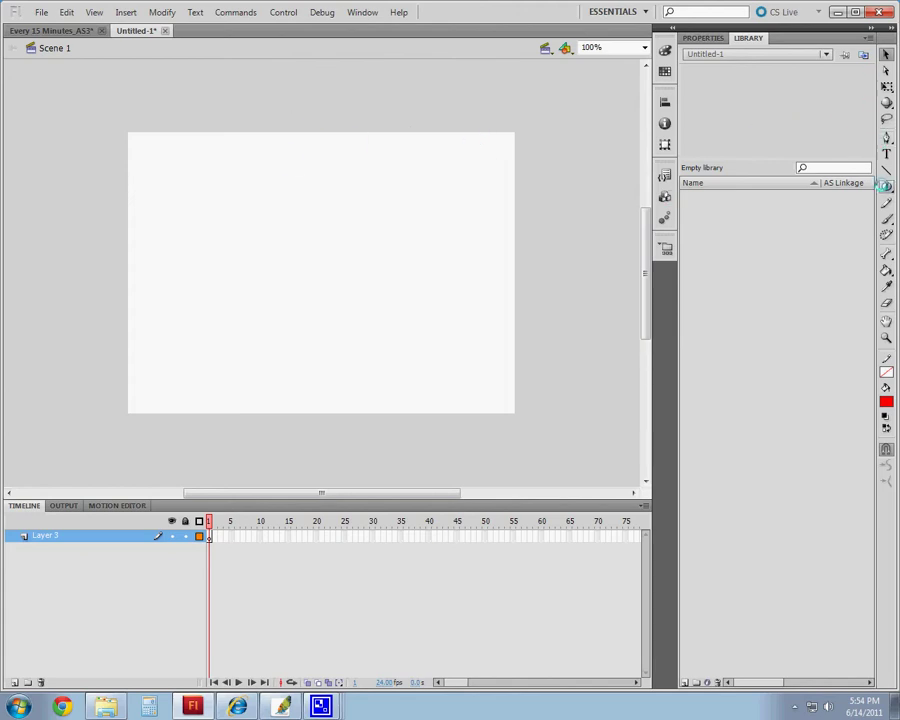
Draw a red oval and move it to the stage's lower-left corner, at X 15, Y 285
{"action": "left_click", "coordinate": [885, 185]}
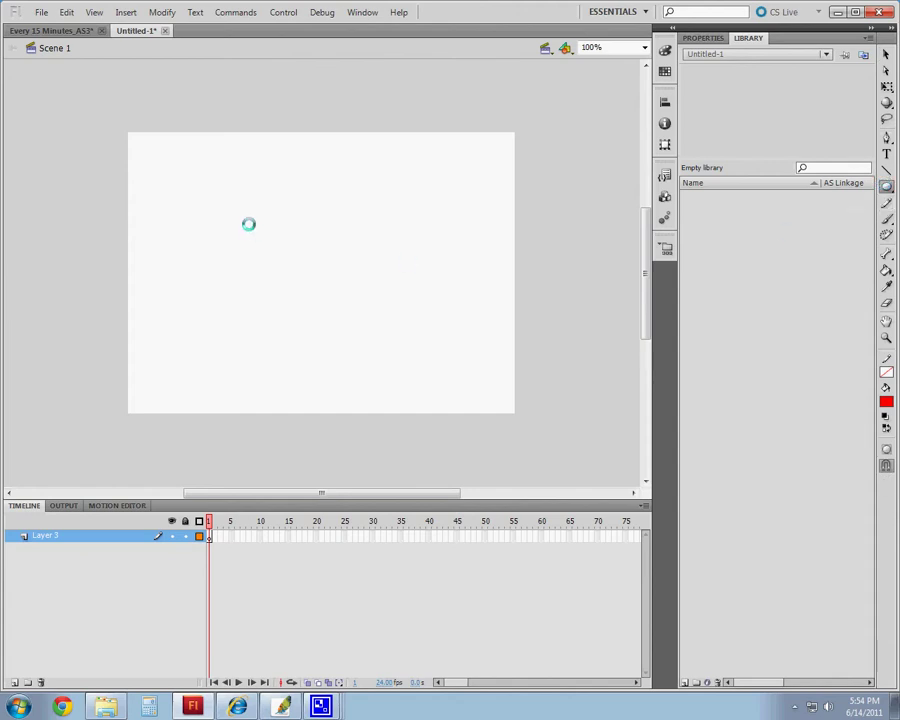
{"action": "left_click_drag", "start_coordinate": [250, 224], "coordinate": [318, 285]}
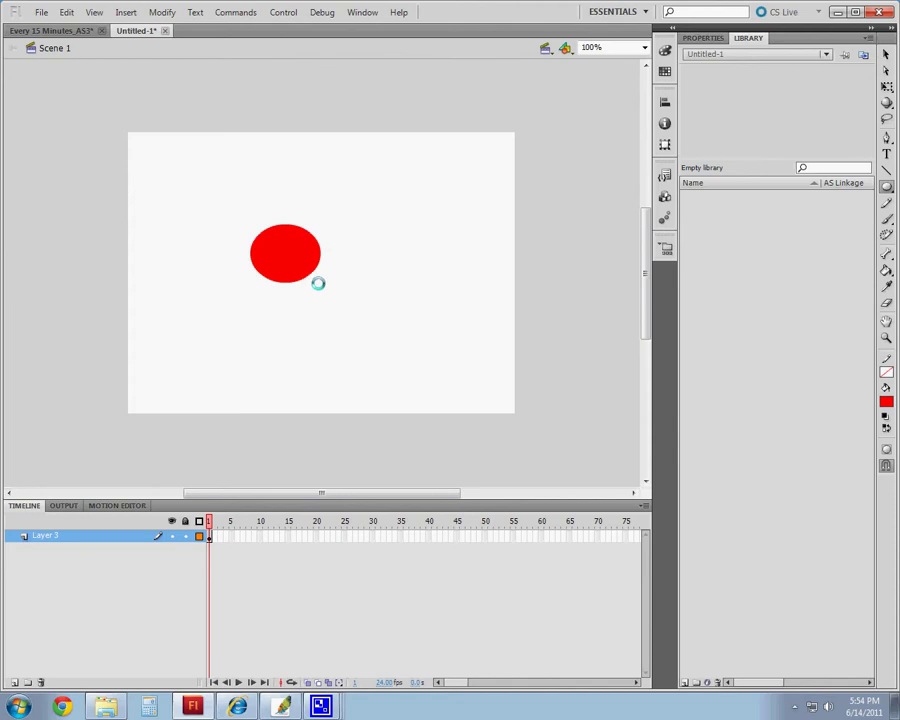
{"action": "key", "text": "v"}
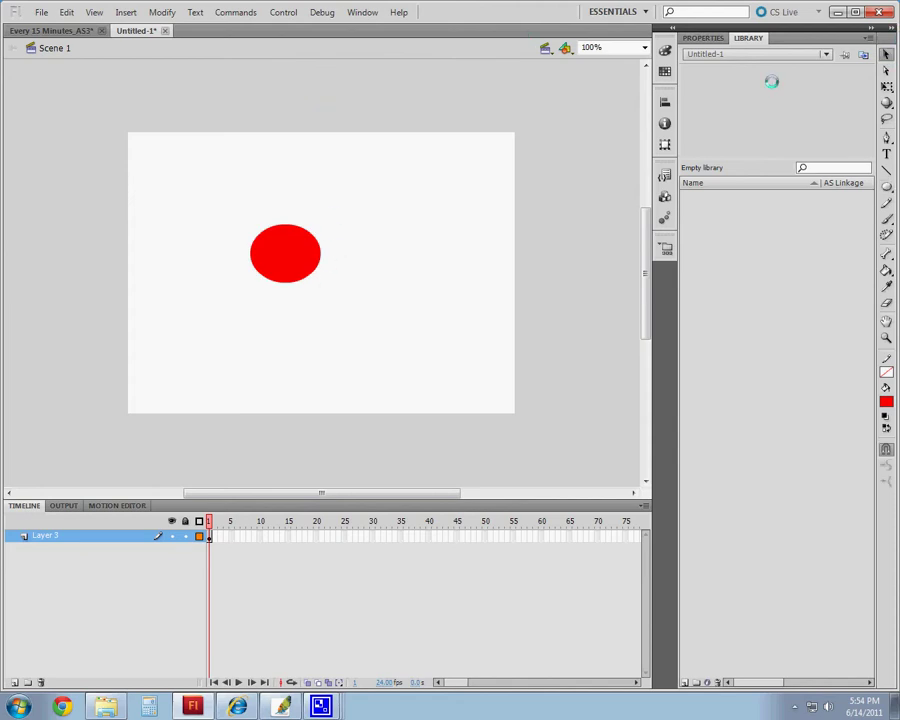
{"action": "left_click_drag", "start_coordinate": [279, 237], "coordinate": [160, 351]}
{"action": "left_click", "coordinate": [175, 366]}
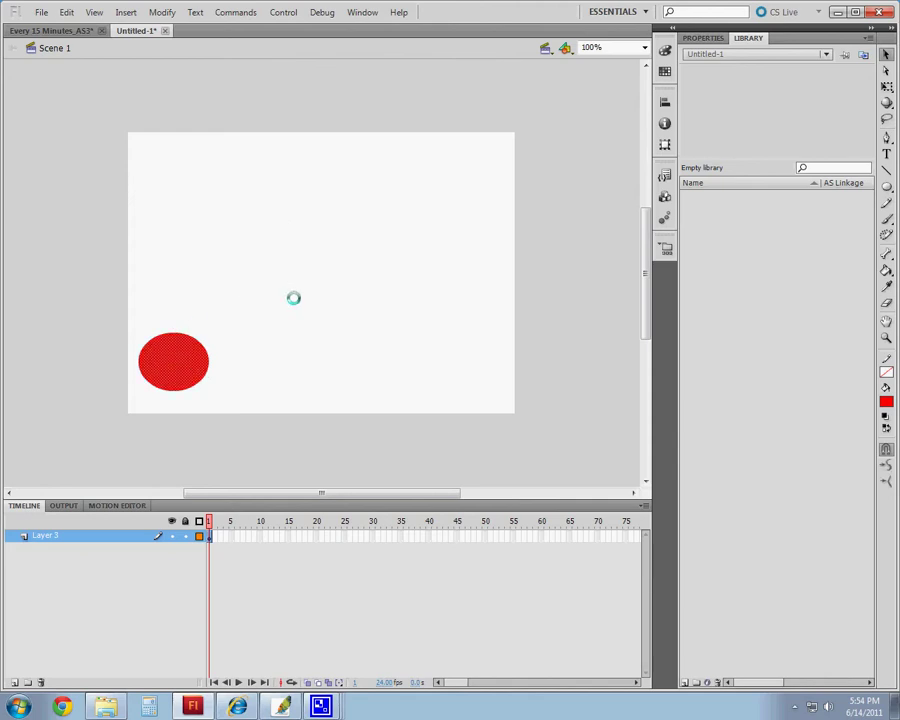
{"action": "left_click", "coordinate": [712, 38]}
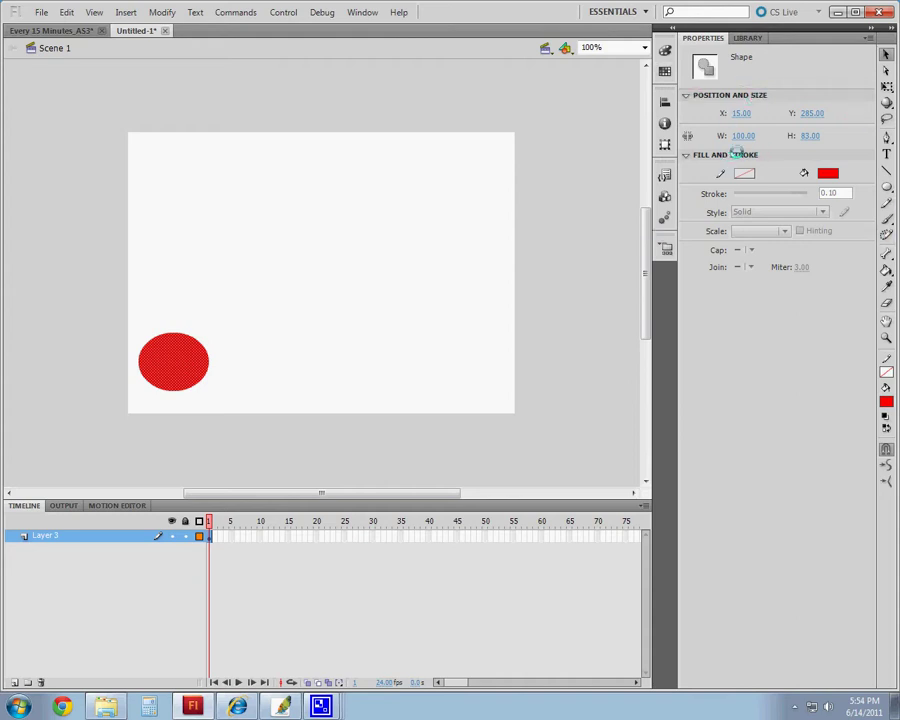
{"action": "left_click", "coordinate": [828, 173]}
{"action": "left_click", "coordinate": [846, 233]}
{"action": "left_click", "coordinate": [828, 173]}
{"action": "left_click", "coordinate": [818, 206]}
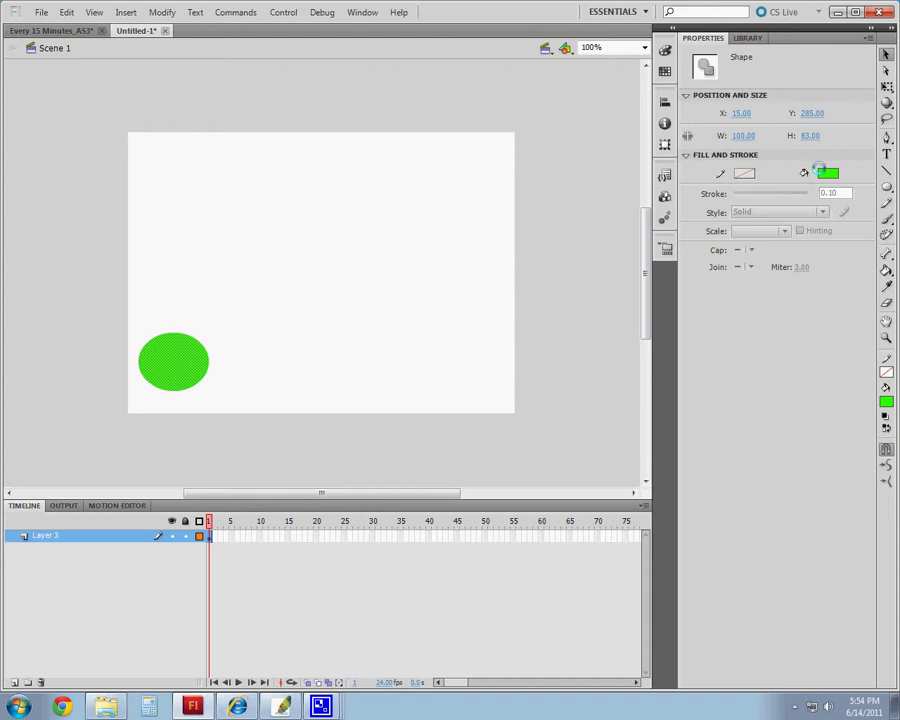
{"action": "left_click", "coordinate": [818, 171]}
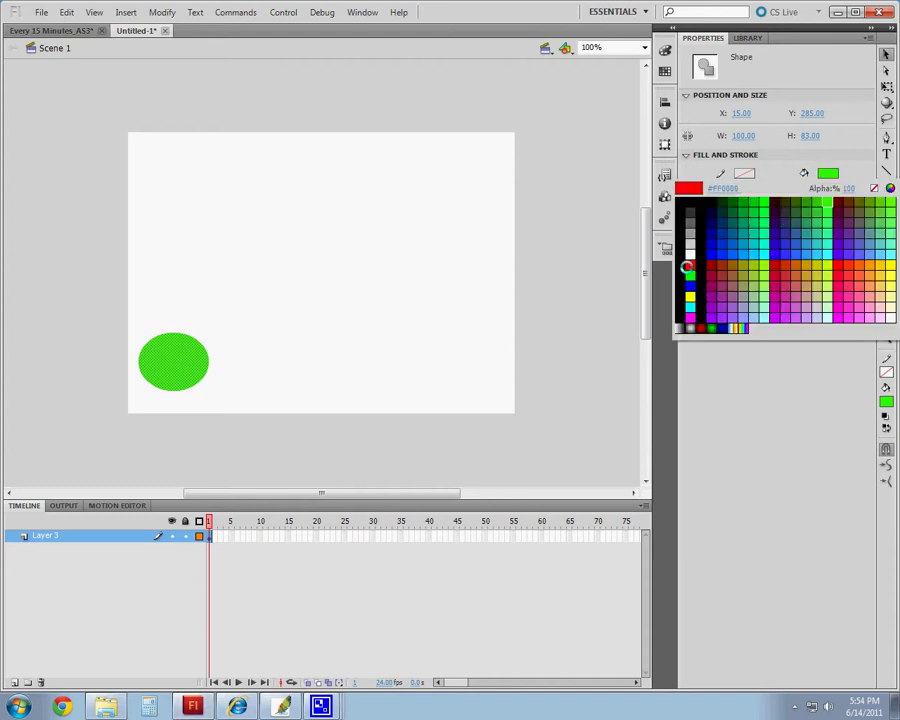
{"action": "left_click", "coordinate": [688, 265]}
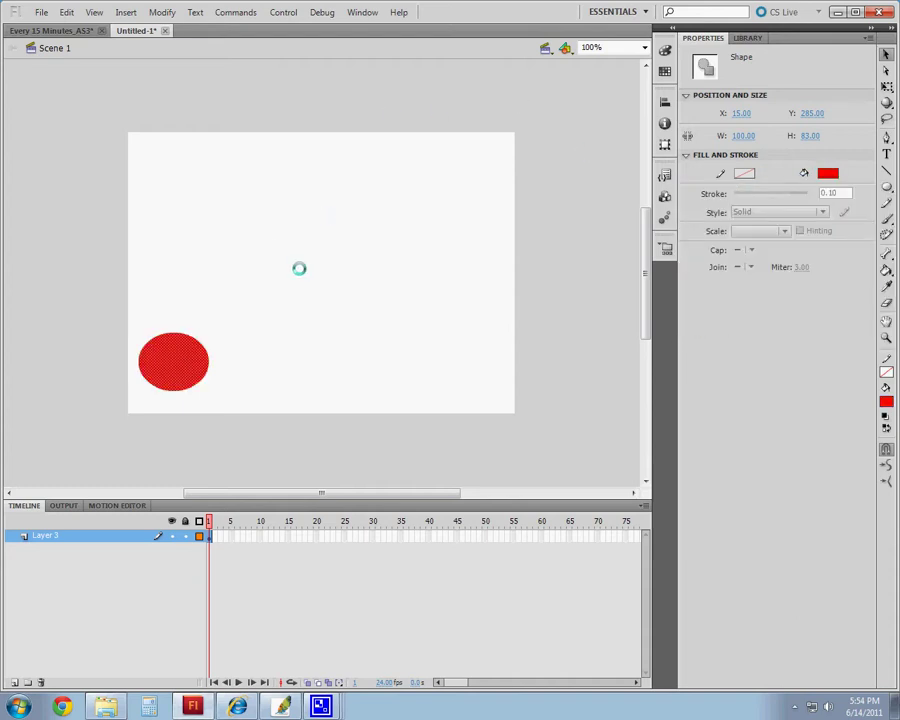
{"action": "left_click", "coordinate": [224, 363]}
{"action": "left_click", "coordinate": [196, 359]}
From the Library panel, create a new Graphic symbol named 'circle'
{"action": "left_click", "coordinate": [746, 37]}
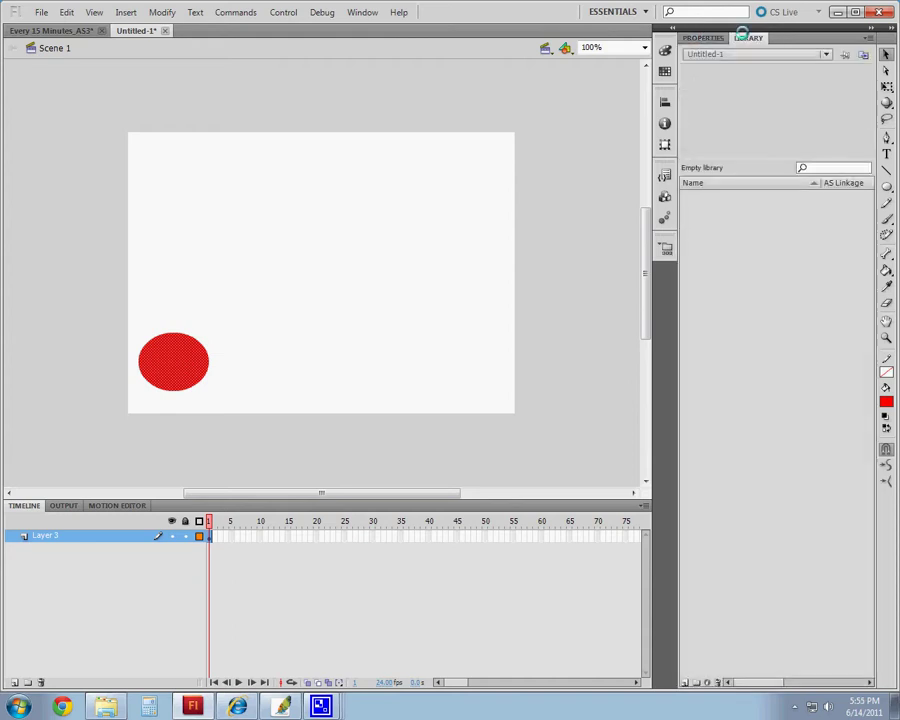
{"action": "left_click", "coordinate": [685, 683]}
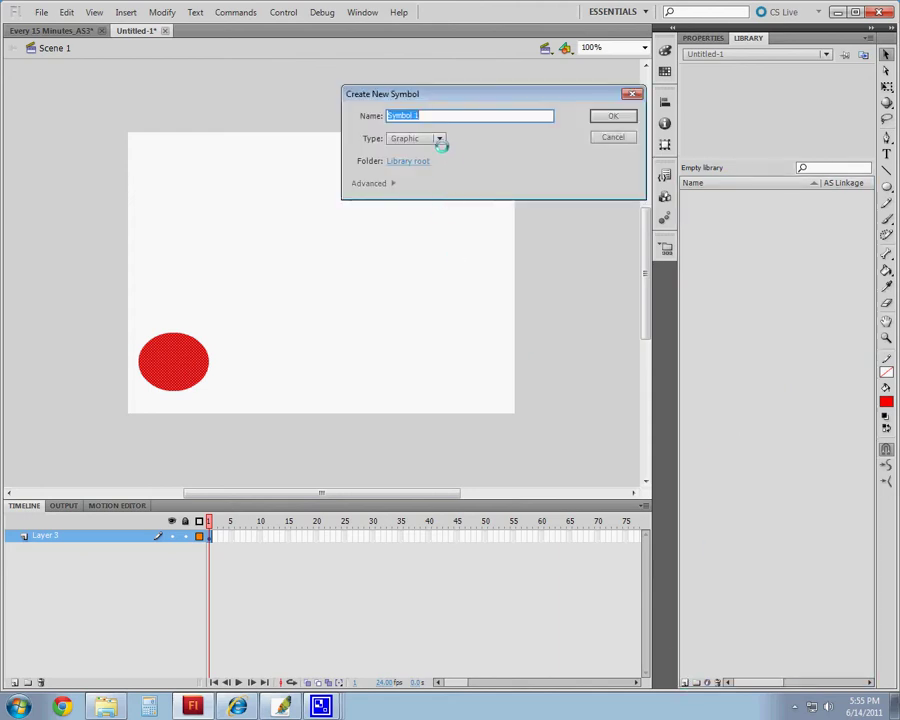
{"action": "left_click", "coordinate": [439, 139]}
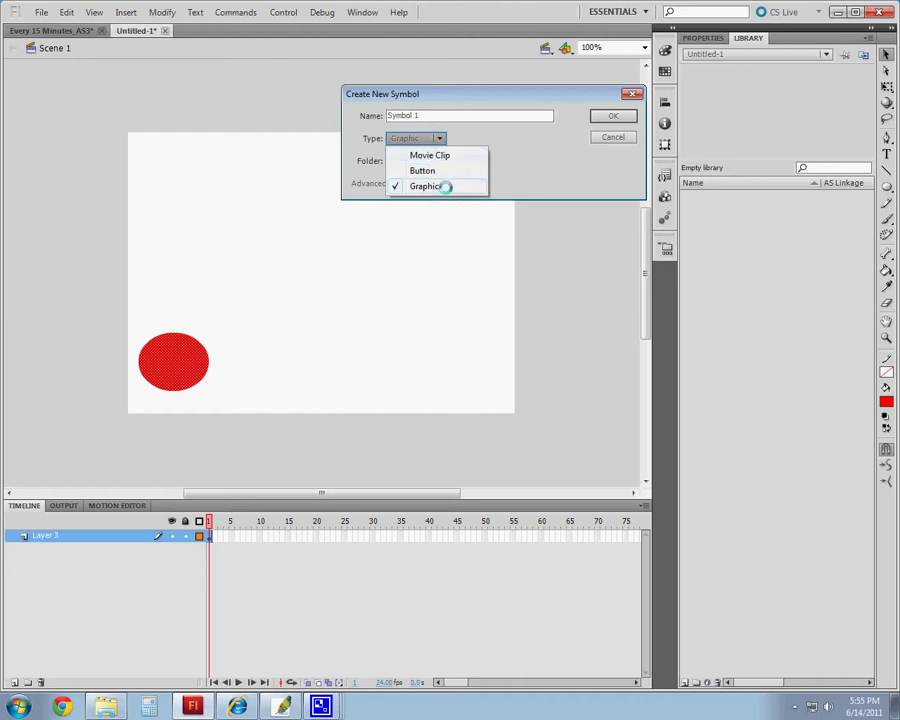
{"action": "left_click", "coordinate": [445, 186]}
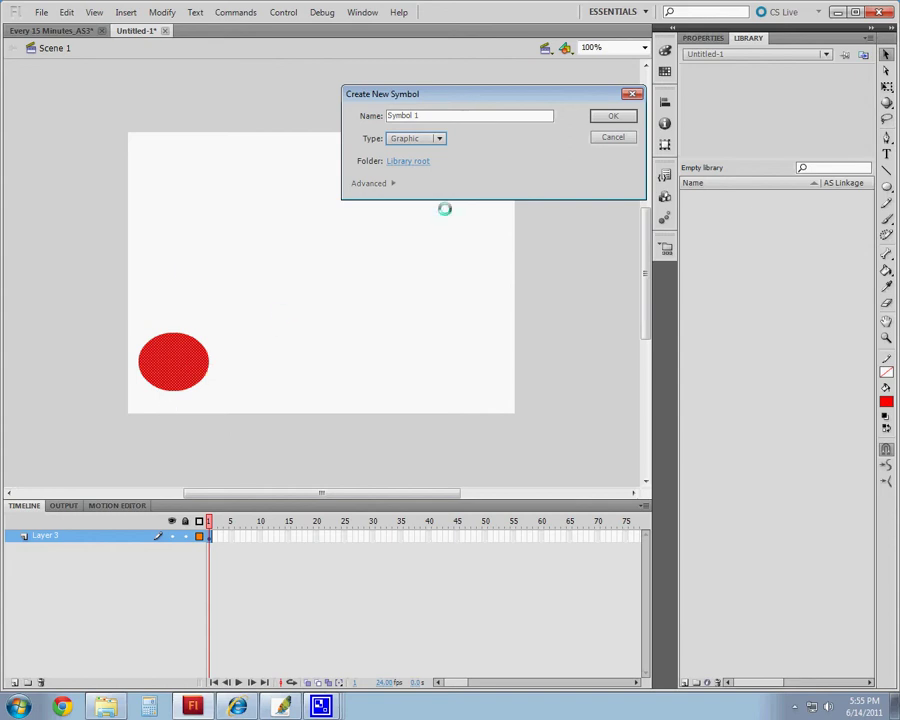
{"action": "left_click_drag", "start_coordinate": [458, 116], "coordinate": [400, 114]}
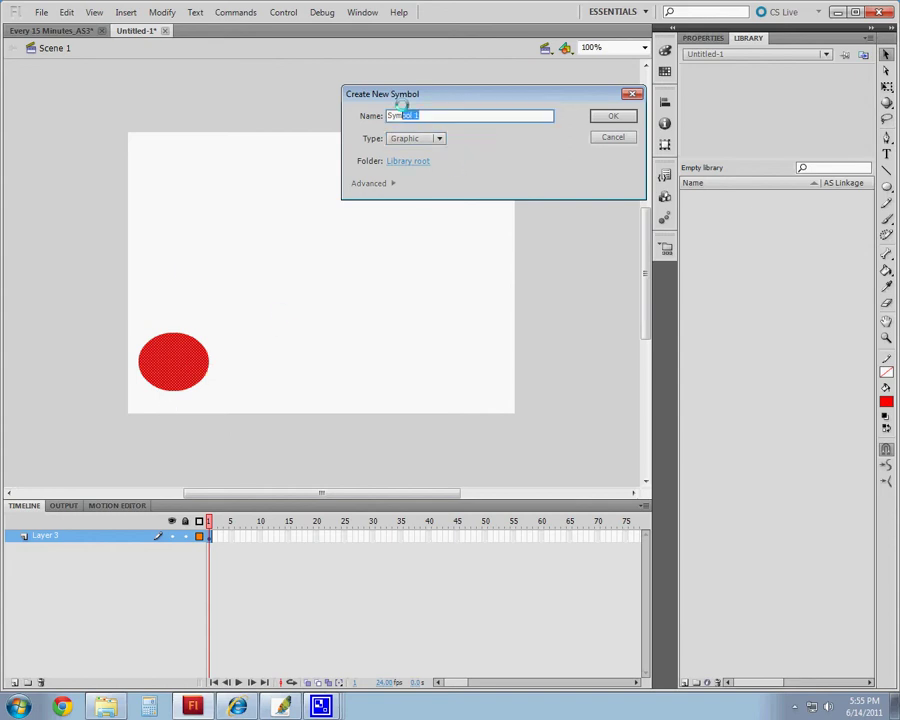
{"action": "type", "text": "circle"}
{"action": "left_click", "coordinate": [633, 117]}
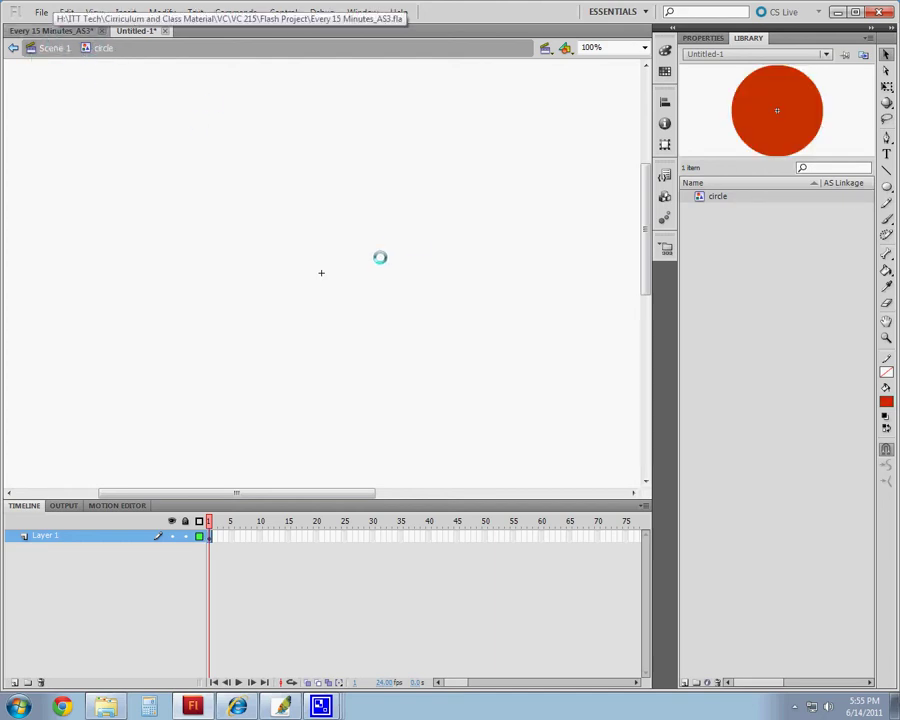
Select the red-orange circle inside the symbol, then return to Scene 1
{"action": "left_click", "coordinate": [320, 256]}
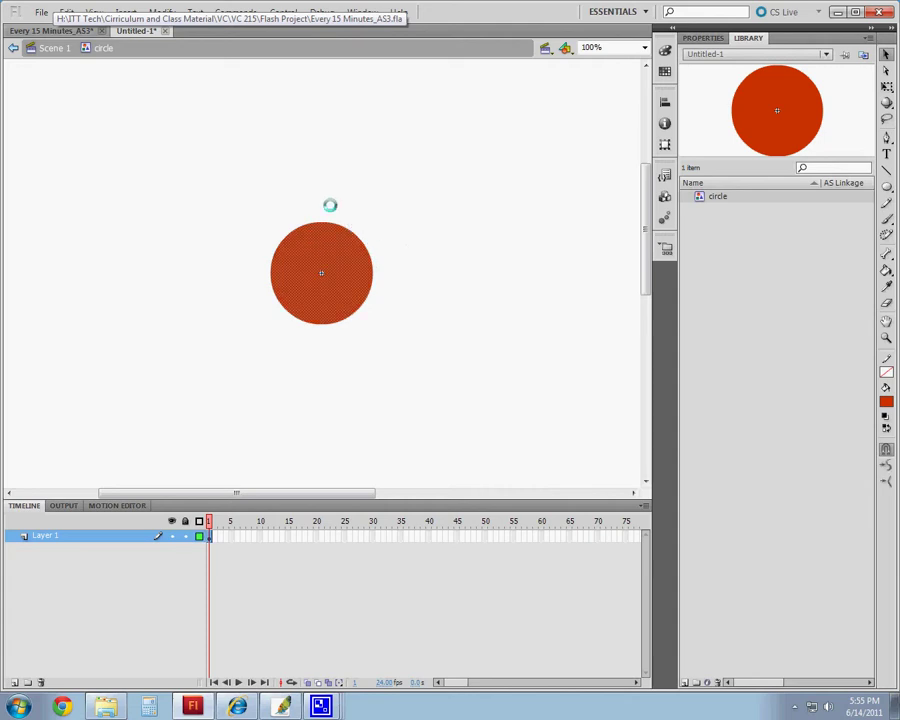
{"action": "left_click", "coordinate": [30, 50]}
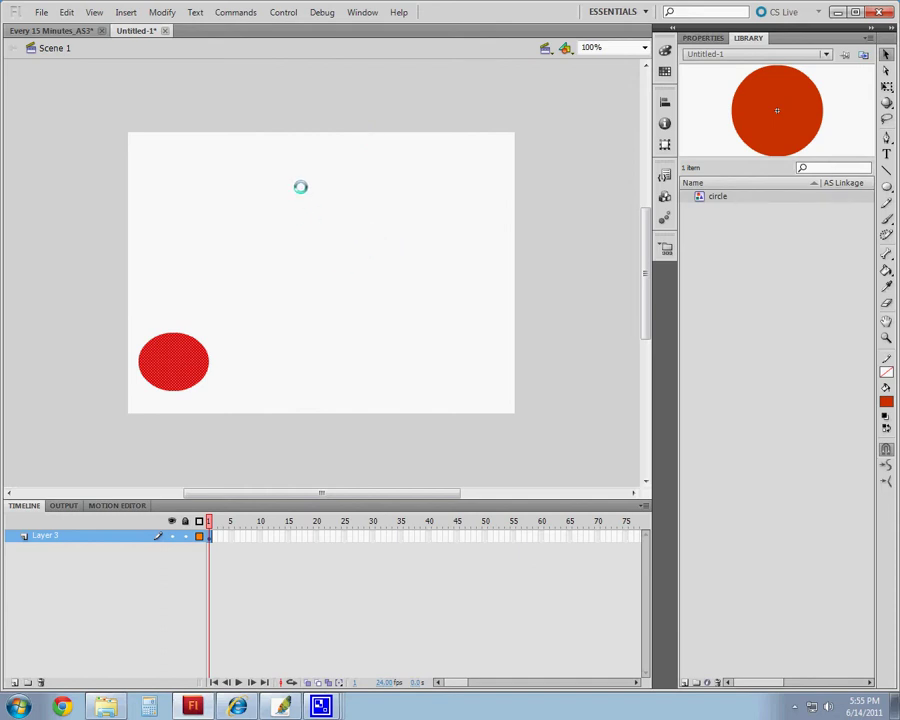
{"action": "left_click_drag", "start_coordinate": [297, 186], "coordinate": [534, 437]}
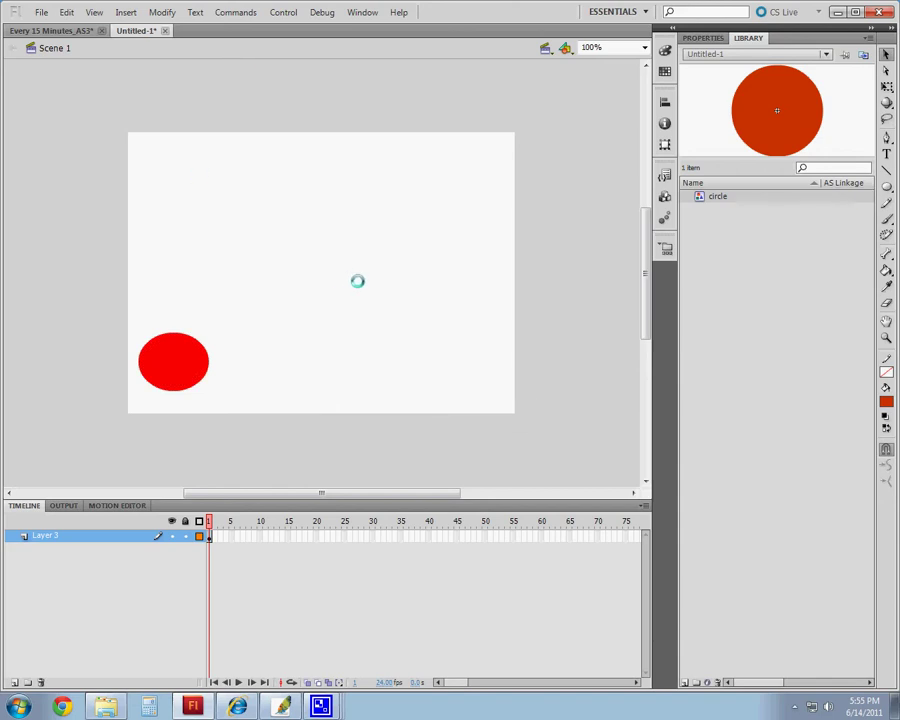
{"action": "left_click", "coordinate": [718, 195]}
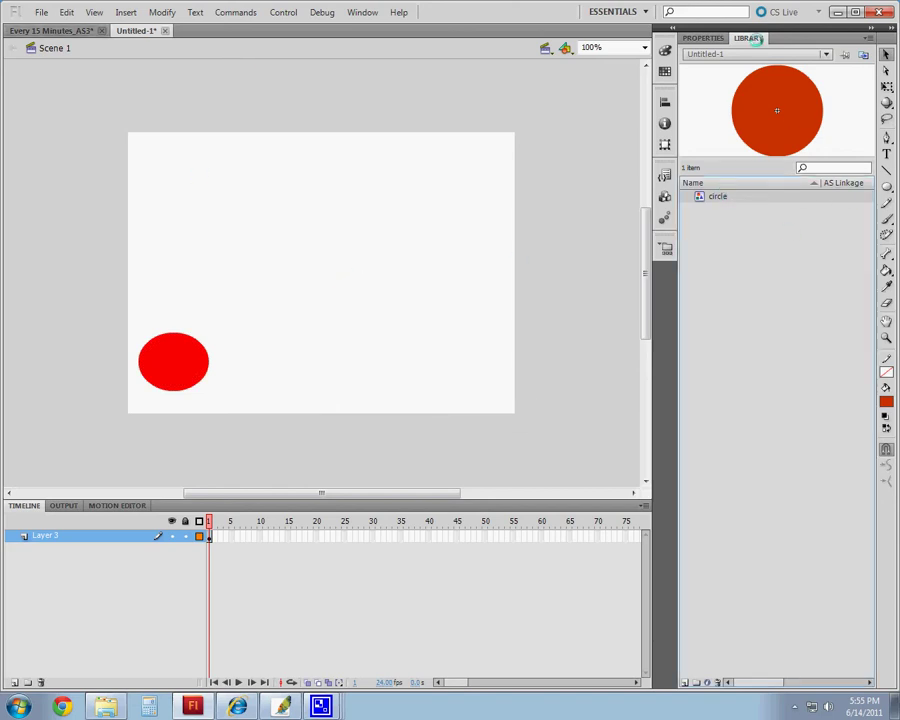
{"action": "left_click_drag", "start_coordinate": [659, 215], "coordinate": [430, 333]}
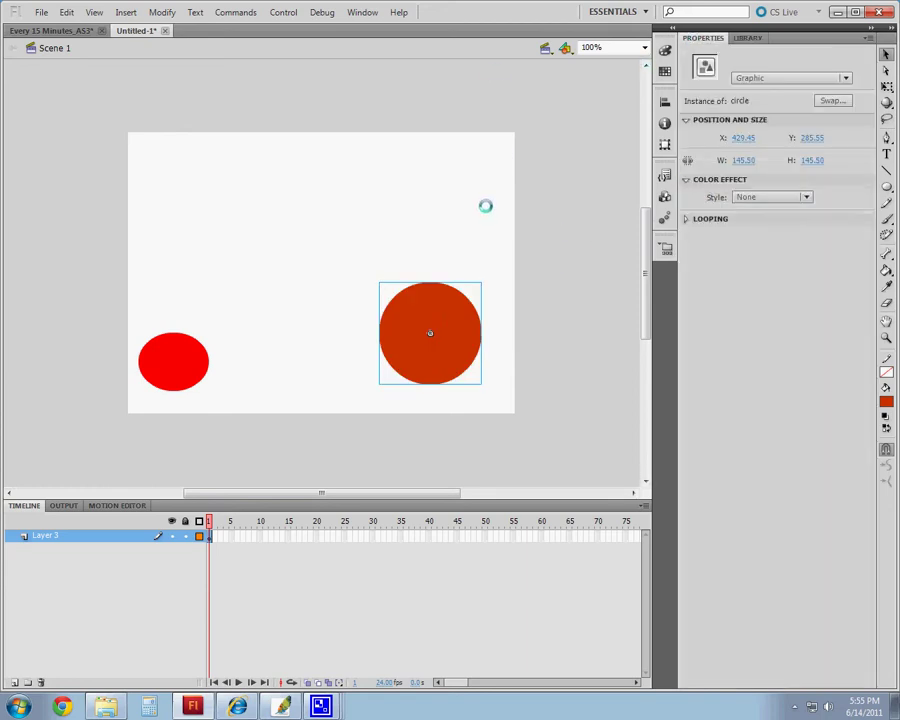
{"action": "left_click", "coordinate": [425, 182]}
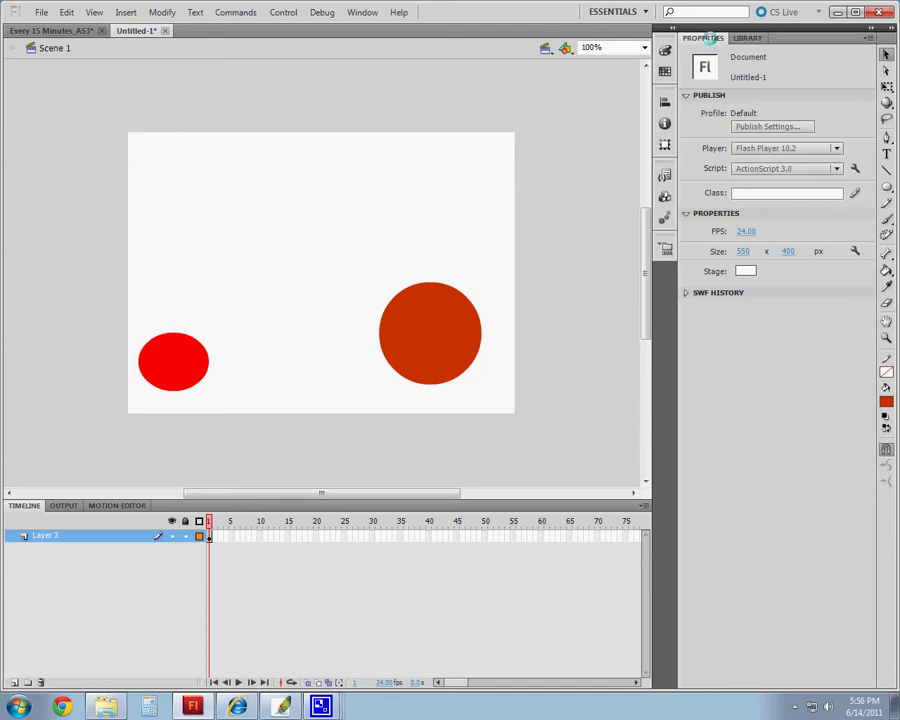
{"action": "left_click", "coordinate": [440, 318]}
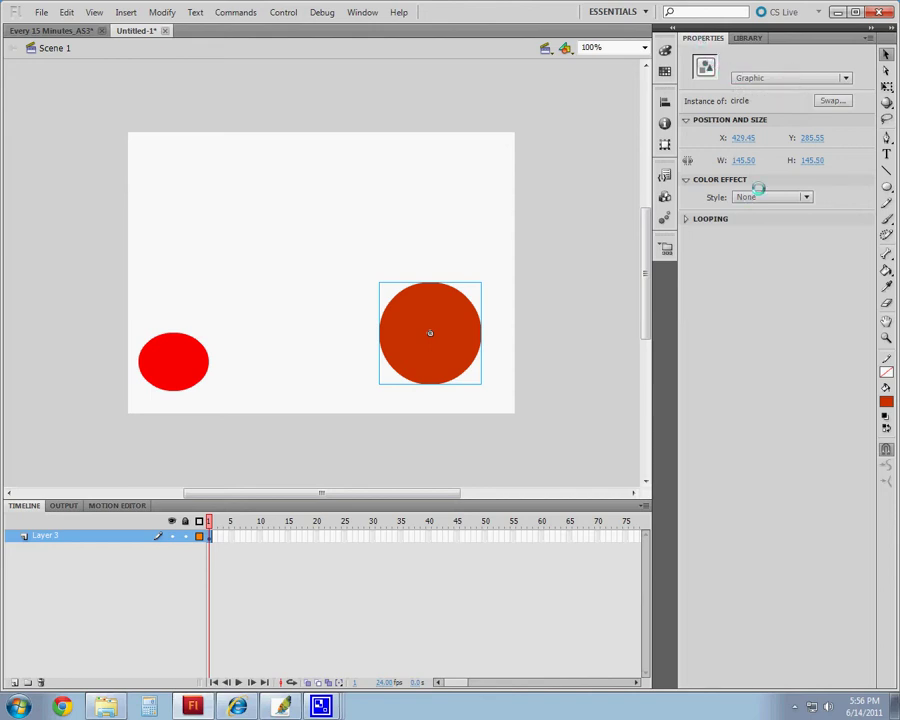
{"action": "left_click", "coordinate": [184, 363]}
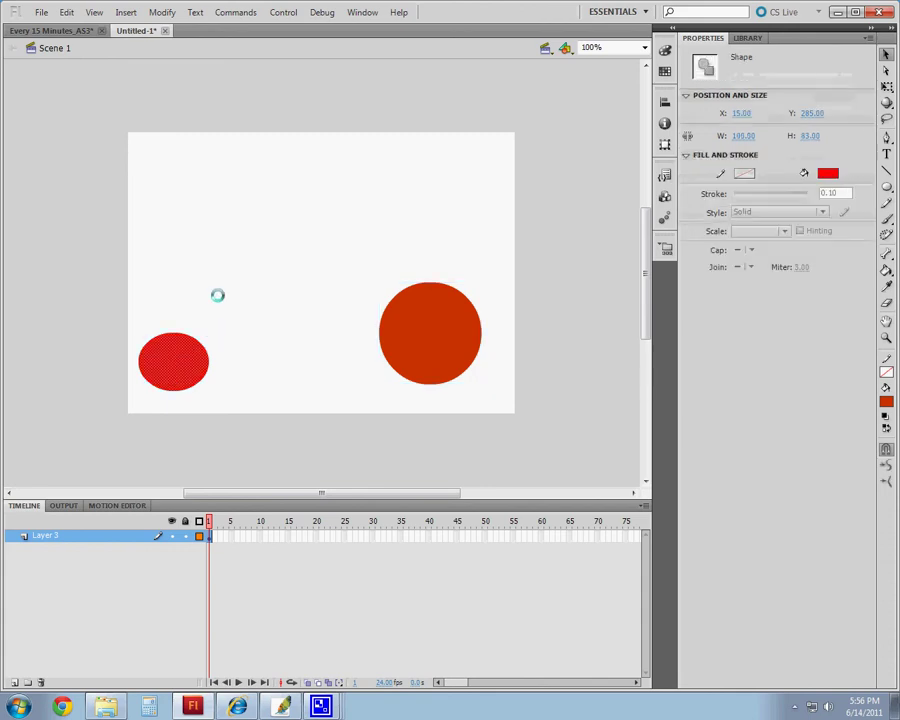
{"action": "left_click_drag", "start_coordinate": [118, 276], "coordinate": [240, 396]}
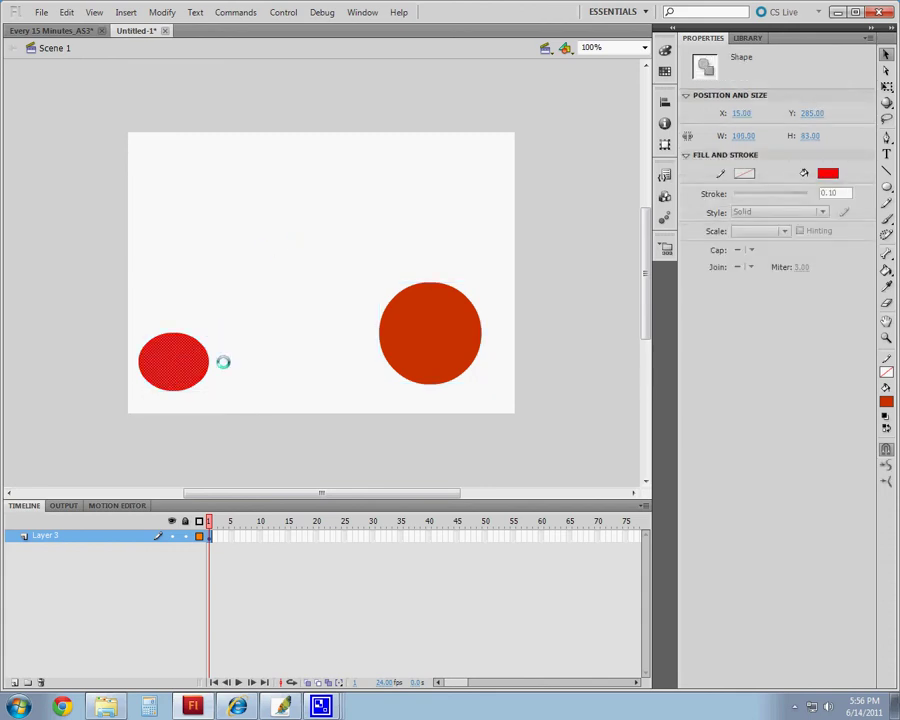
{"action": "left_click", "coordinate": [407, 294]}
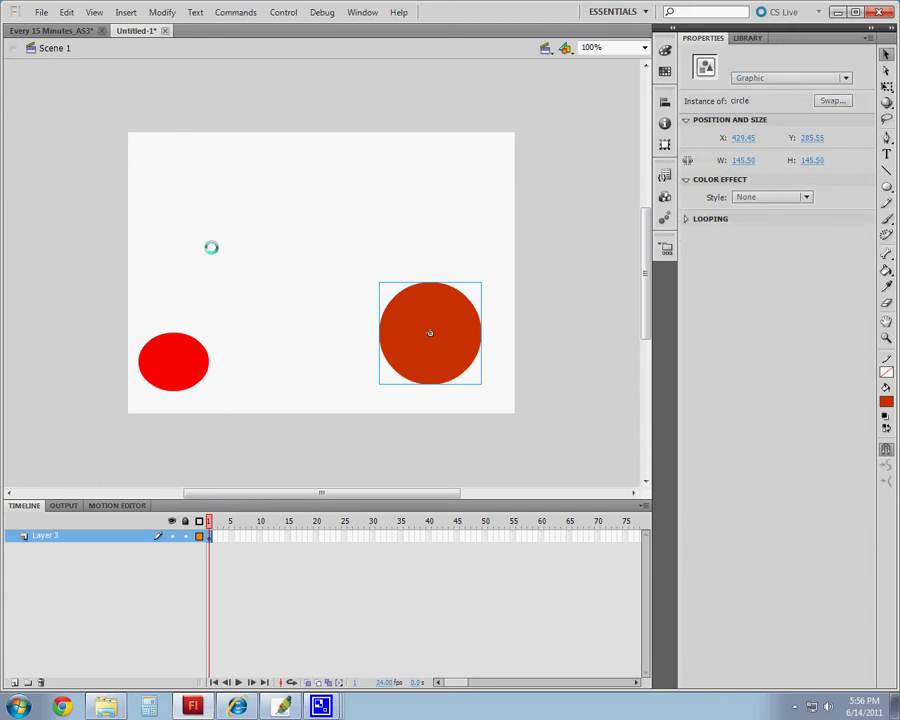
{"action": "left_click_drag", "start_coordinate": [117, 299], "coordinate": [222, 394]}
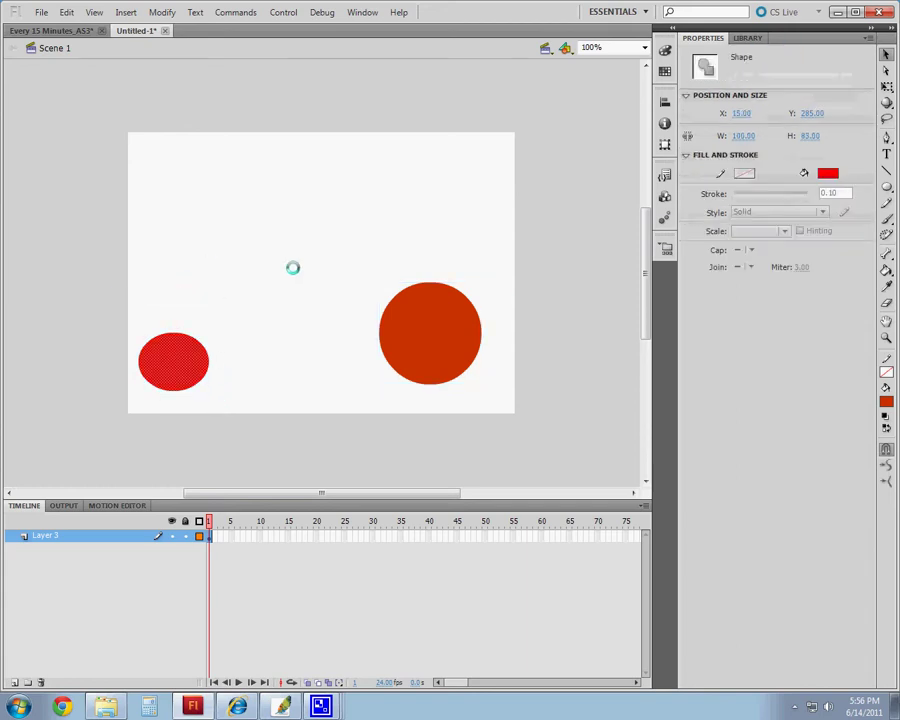
{"action": "left_click", "coordinate": [296, 266]}
{"action": "left_click", "coordinate": [452, 345]}
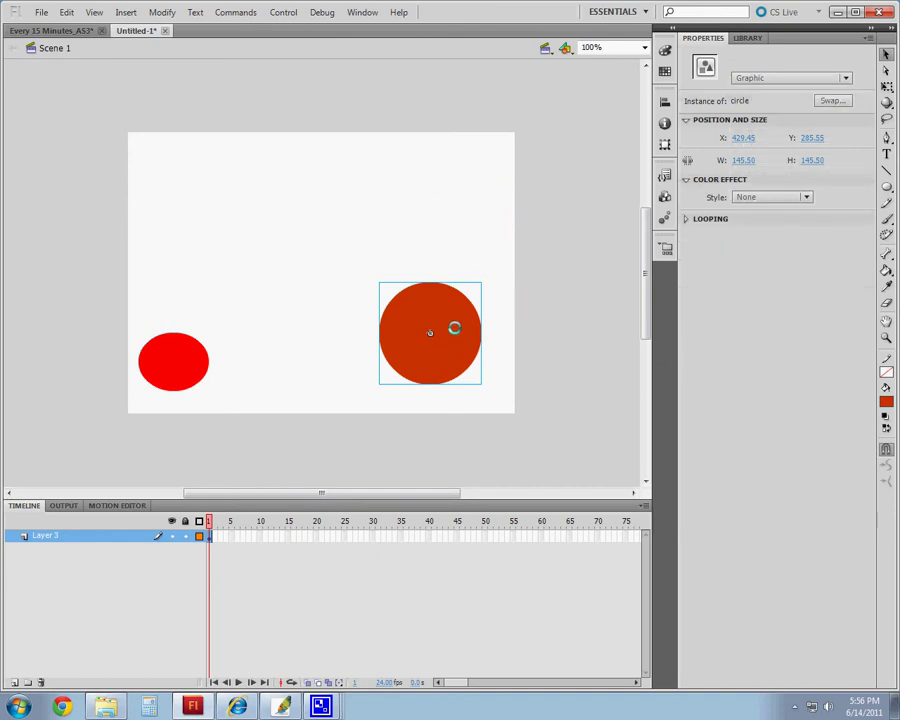
Move the circle down-right and Alt-drag copies so three circle instances sit on stage
{"action": "left_click_drag", "start_coordinate": [454, 328], "coordinate": [476, 351]}
{"action": "left_click", "coordinate": [534, 288]}
{"action": "left_click", "coordinate": [464, 344]}
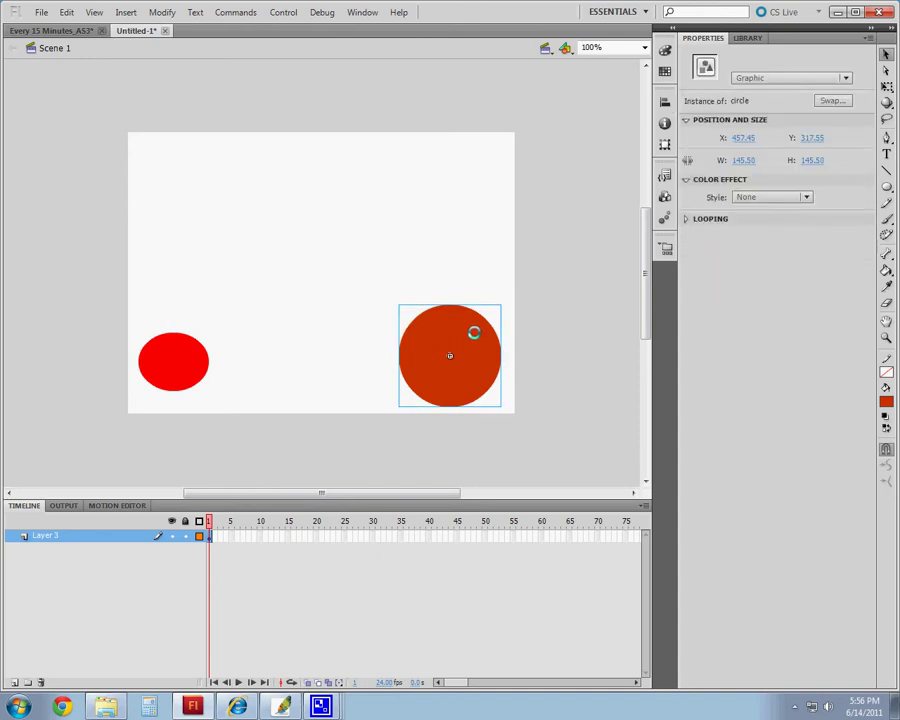
{"action": "left_click_drag", "start_coordinate": [474, 315], "coordinate": [340, 182]}
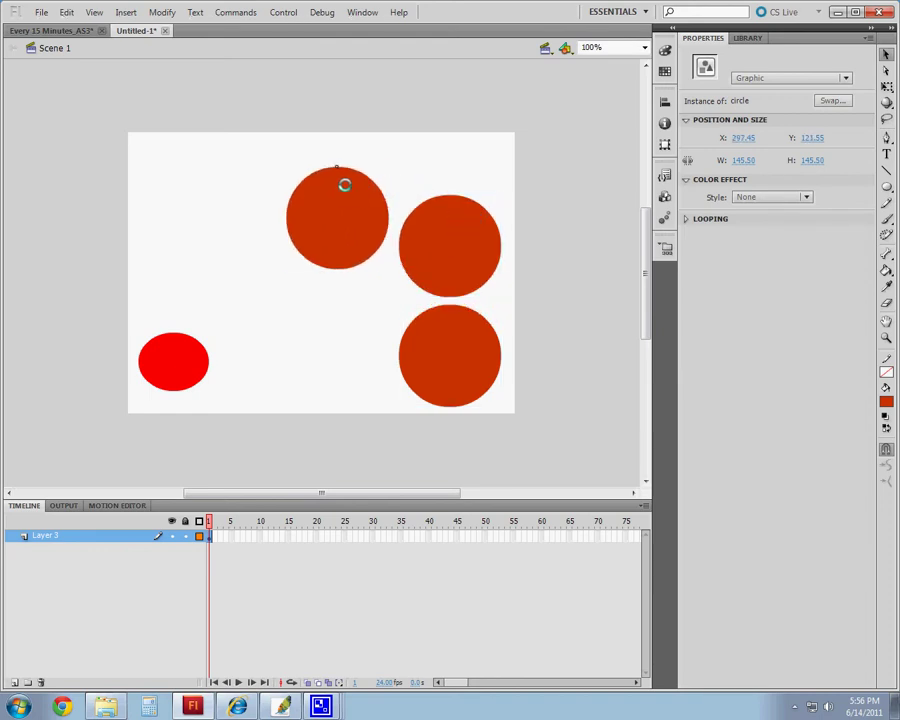
Change the circle symbol's fill to dark blue, then reselect the bottom-right instance on Scene 1
{"action": "left_click", "coordinate": [474, 363]}
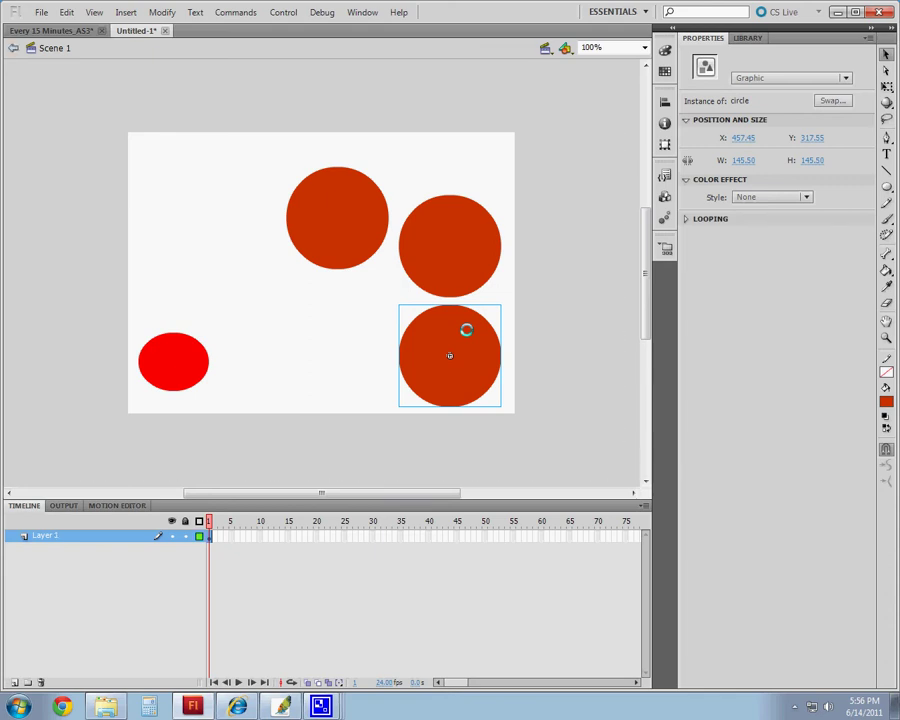
{"action": "double_click", "coordinate": [455, 350]}
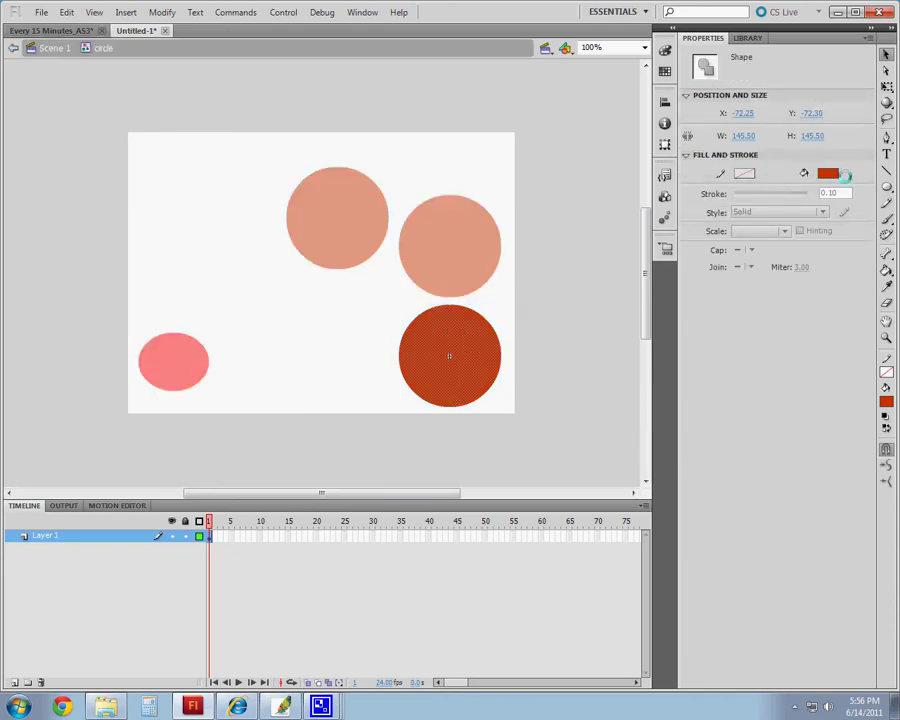
{"action": "left_click", "coordinate": [833, 173]}
{"action": "left_click", "coordinate": [777, 226]}
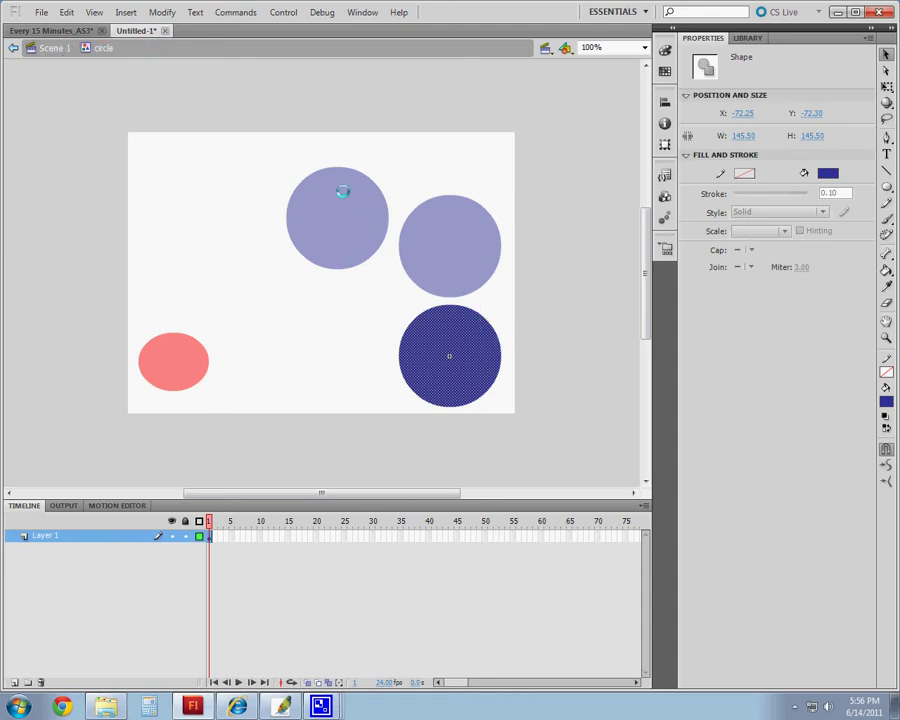
{"action": "left_click", "coordinate": [55, 50]}
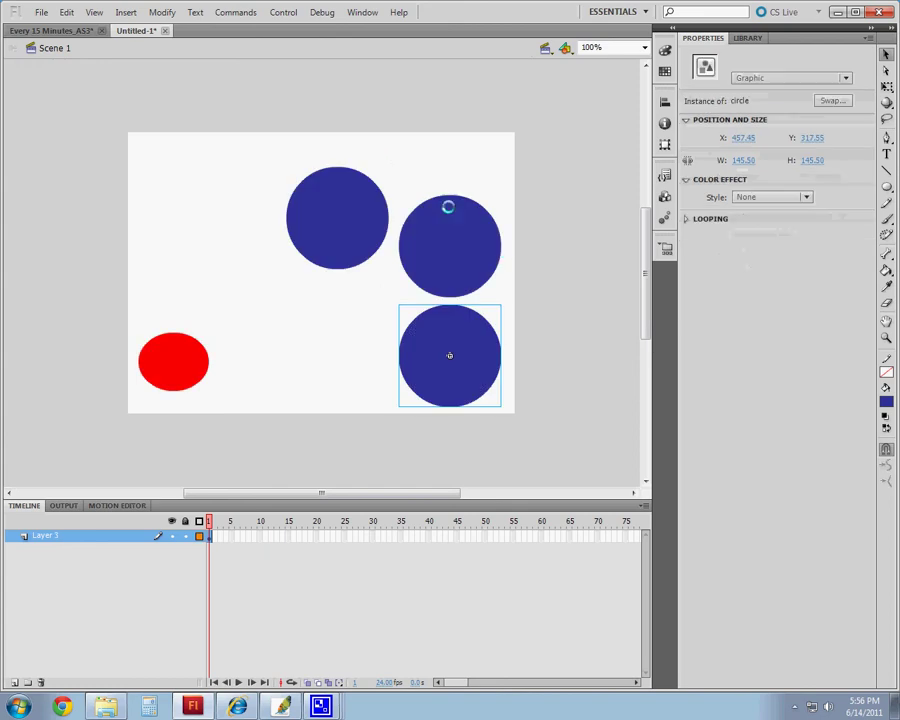
{"action": "left_click", "coordinate": [518, 240]}
{"action": "left_click", "coordinate": [442, 322]}
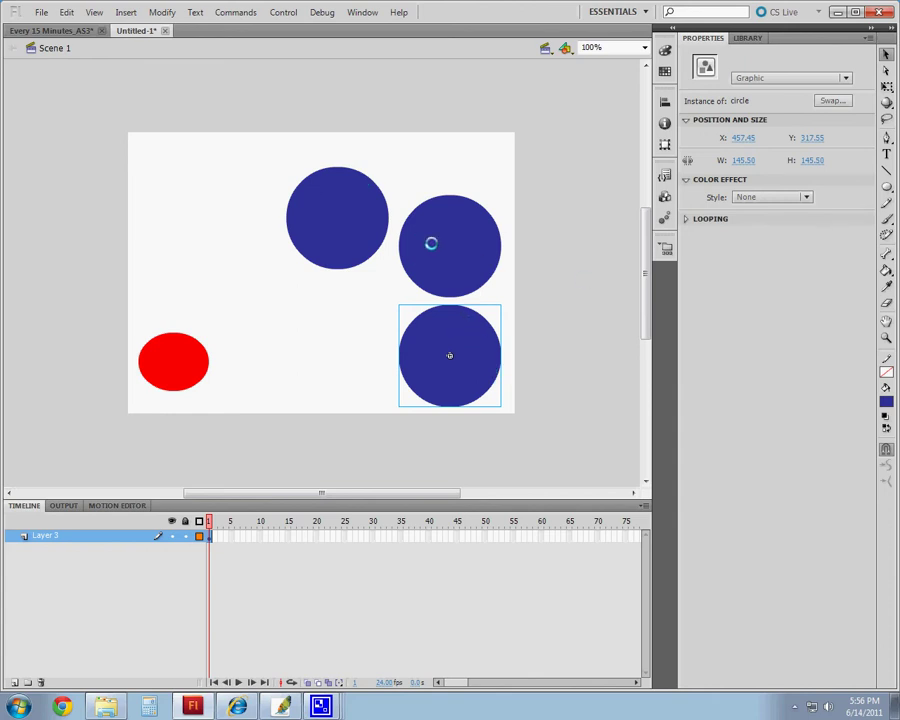
Try a darkening Brightness effect, then 17% Alpha, on the bottom-right circle
{"action": "left_click", "coordinate": [440, 262]}
{"action": "left_click", "coordinate": [462, 345]}
{"action": "left_click", "coordinate": [770, 197]}
{"action": "left_click", "coordinate": [771, 281]}
{"action": "left_click_drag", "start_coordinate": [772, 220], "coordinate": [746, 218]}
{"action": "left_click", "coordinate": [770, 197]}
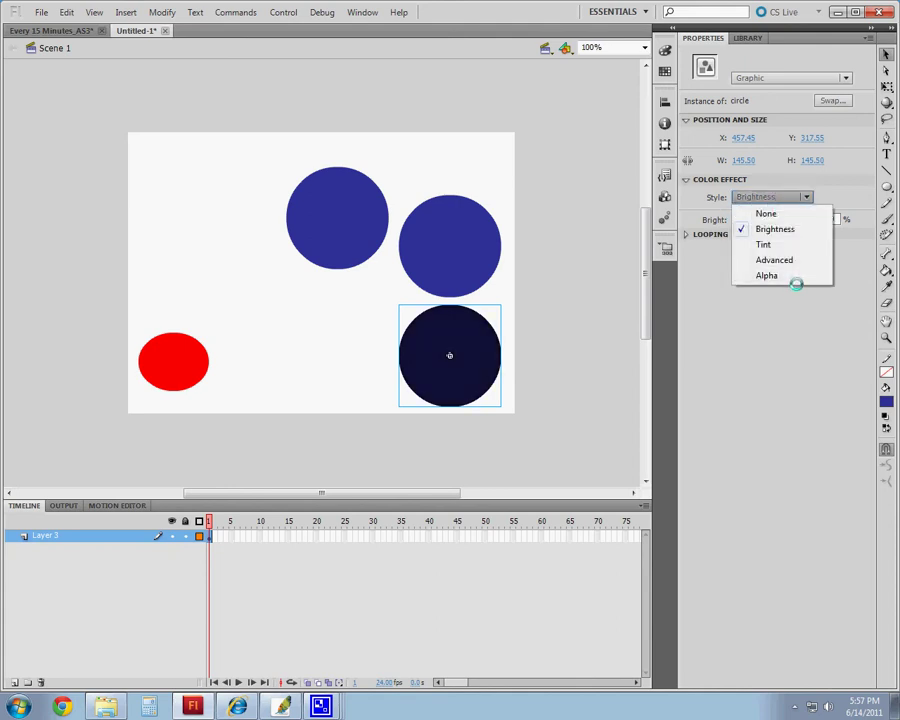
{"action": "left_click", "coordinate": [766, 275]}
{"action": "left_click_drag", "start_coordinate": [808, 218], "coordinate": [746, 218]}
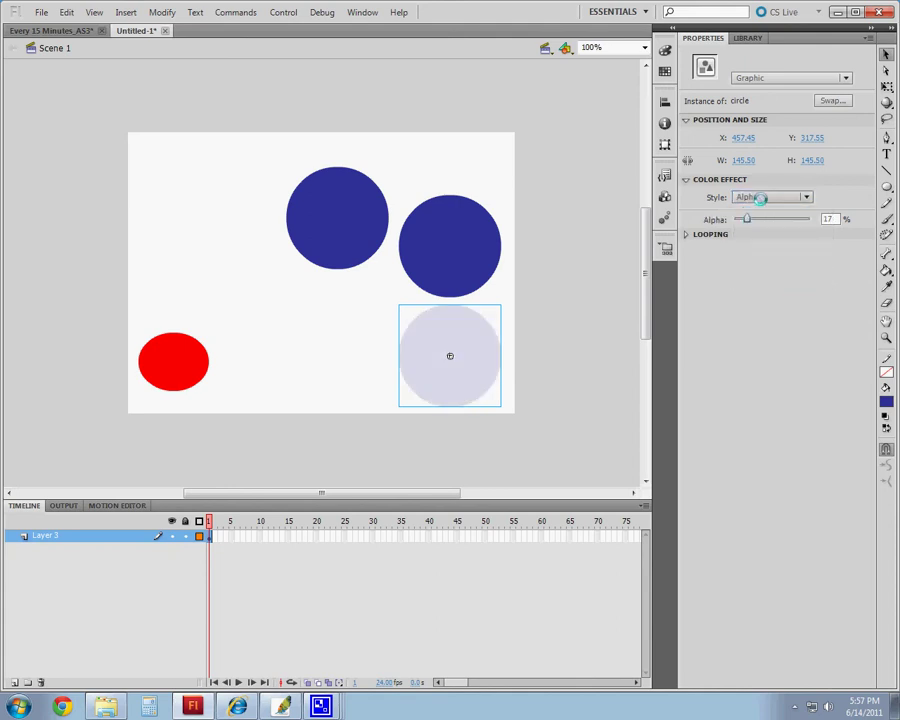
Switch the bottom-right circle's effect to a 27% purple Tint (R 158, G 98, B 255)
{"action": "left_click", "coordinate": [760, 197]}
{"action": "left_click", "coordinate": [763, 275]}
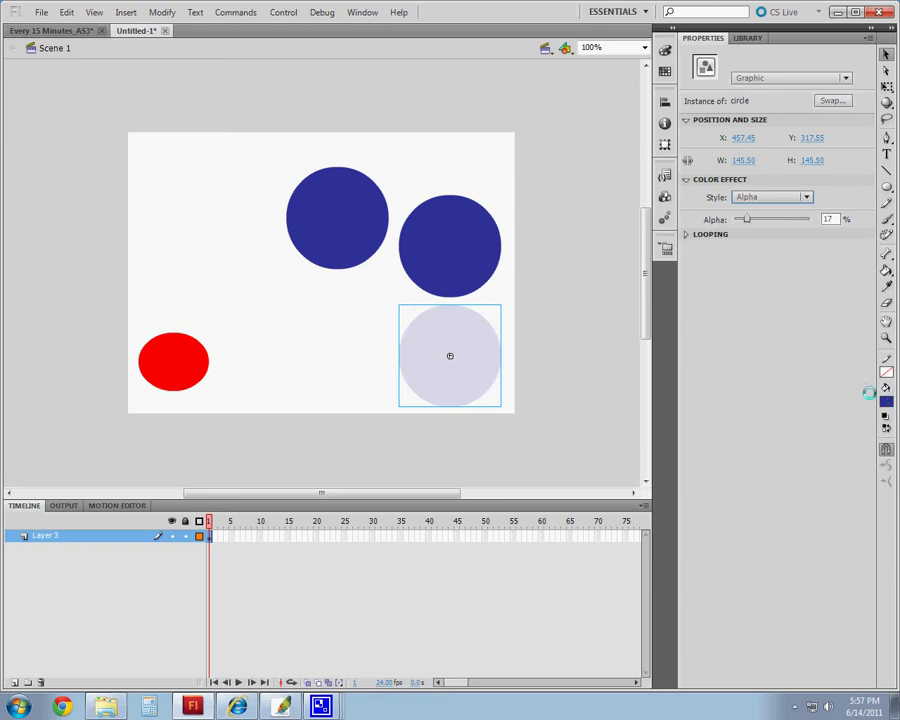
{"action": "left_click", "coordinate": [885, 401]}
{"action": "left_click", "coordinate": [757, 463]}
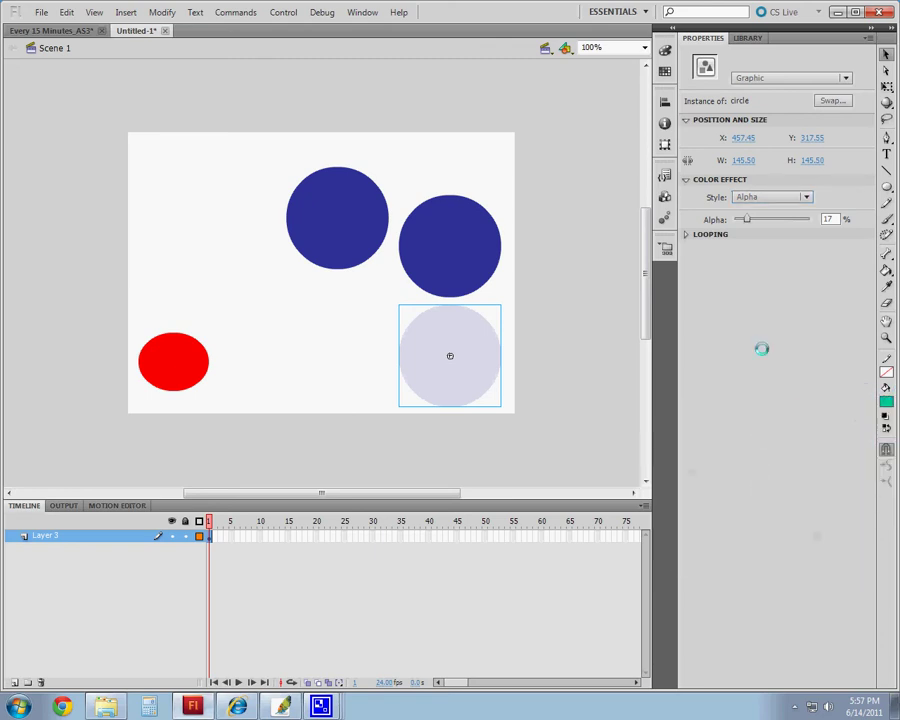
{"action": "mouse_move", "coordinate": [747, 222]}
{"action": "left_mouse_down"}
{"action": "mouse_move", "coordinate": [764, 218]}
{"action": "mouse_move", "coordinate": [752, 219]}
{"action": "left_mouse_up"}
{"action": "left_click", "coordinate": [764, 197]}
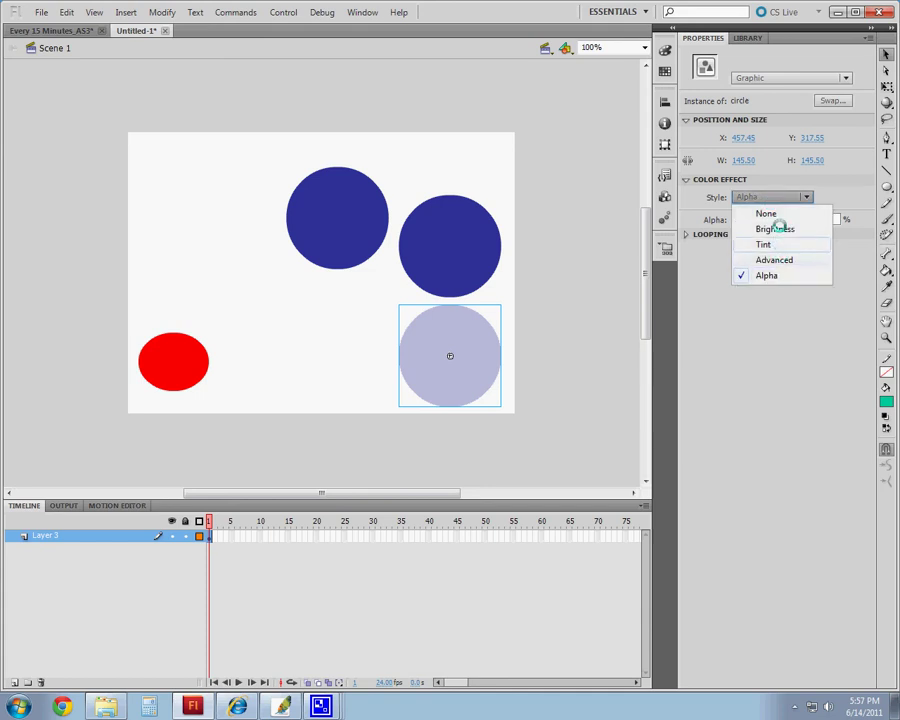
{"action": "left_click", "coordinate": [779, 244]}
{"action": "left_click_drag", "start_coordinate": [772, 219], "coordinate": [754, 220]}
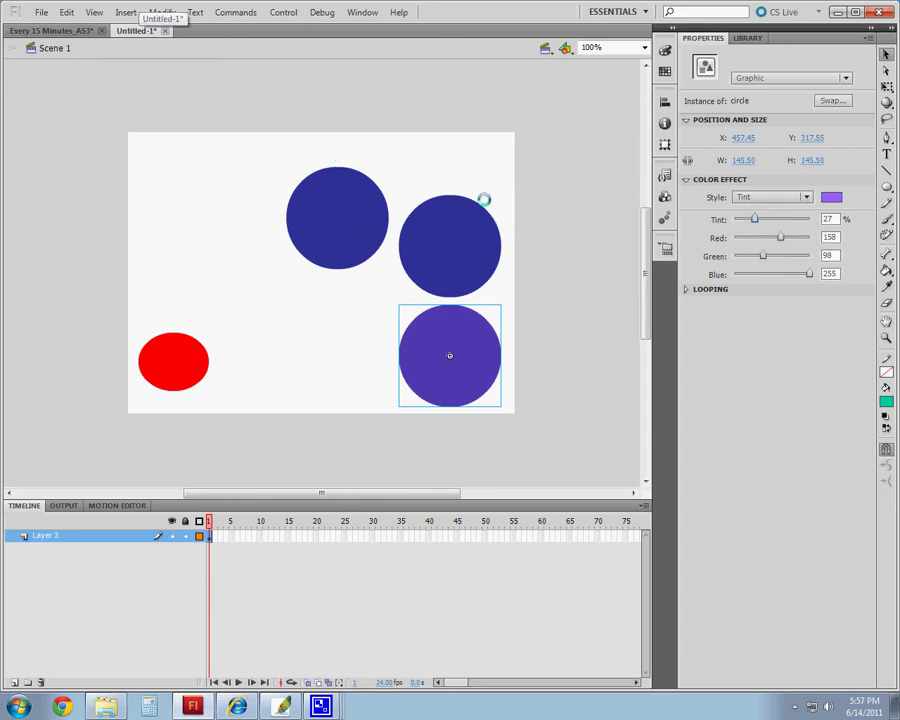
Select the red oval and the blue circles to check them, show the Library, then clear the selection
{"action": "left_click", "coordinate": [166, 348]}
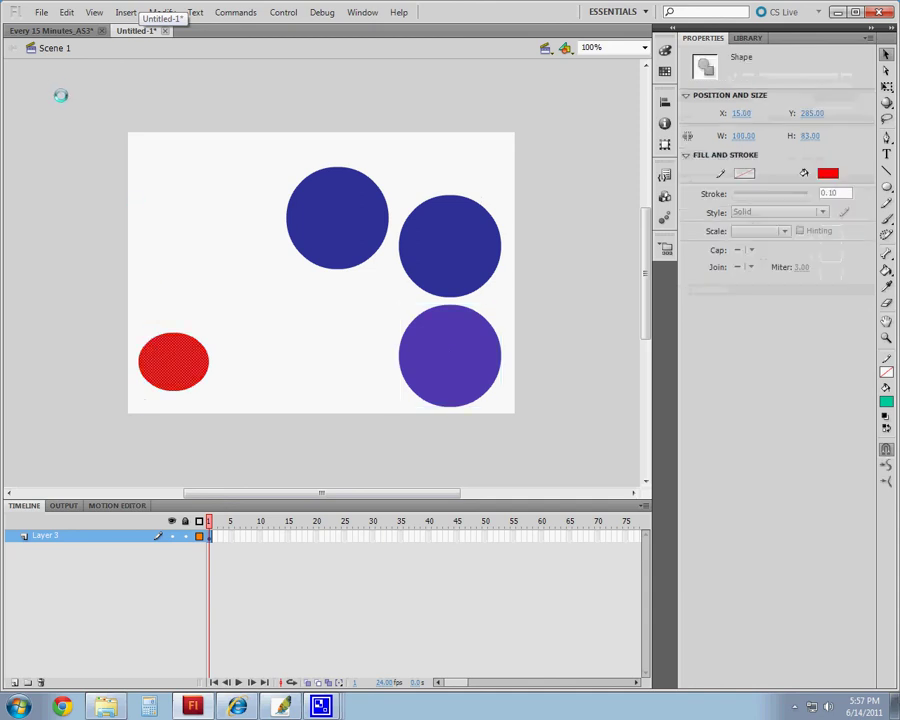
{"action": "left_click_drag", "start_coordinate": [127, 304], "coordinate": [212, 410]}
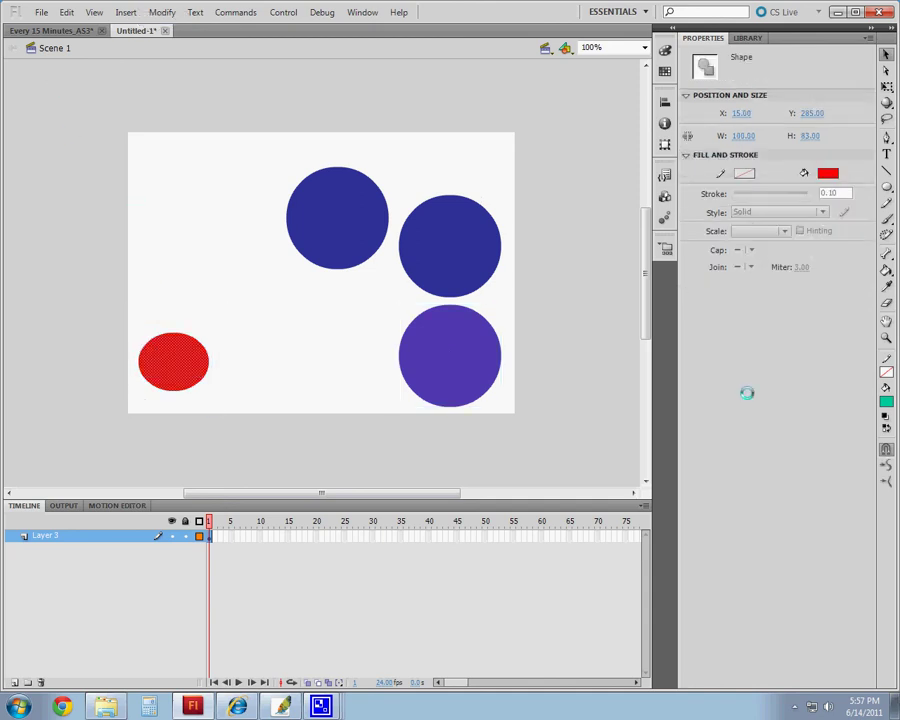
{"action": "left_click", "coordinate": [452, 228]}
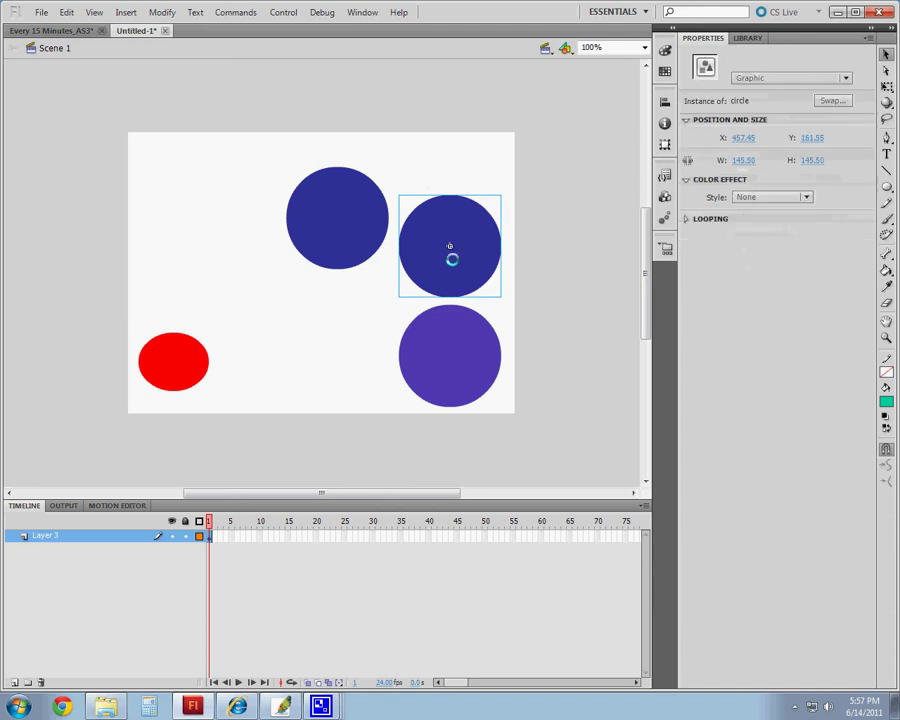
{"action": "left_click", "coordinate": [450, 355]}
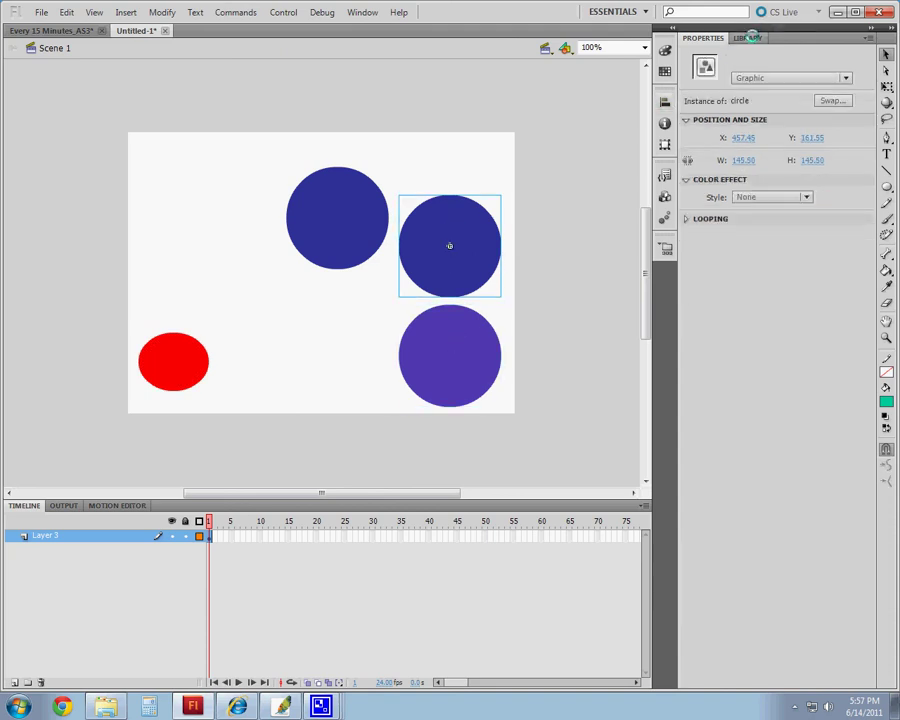
{"action": "left_click", "coordinate": [748, 37]}
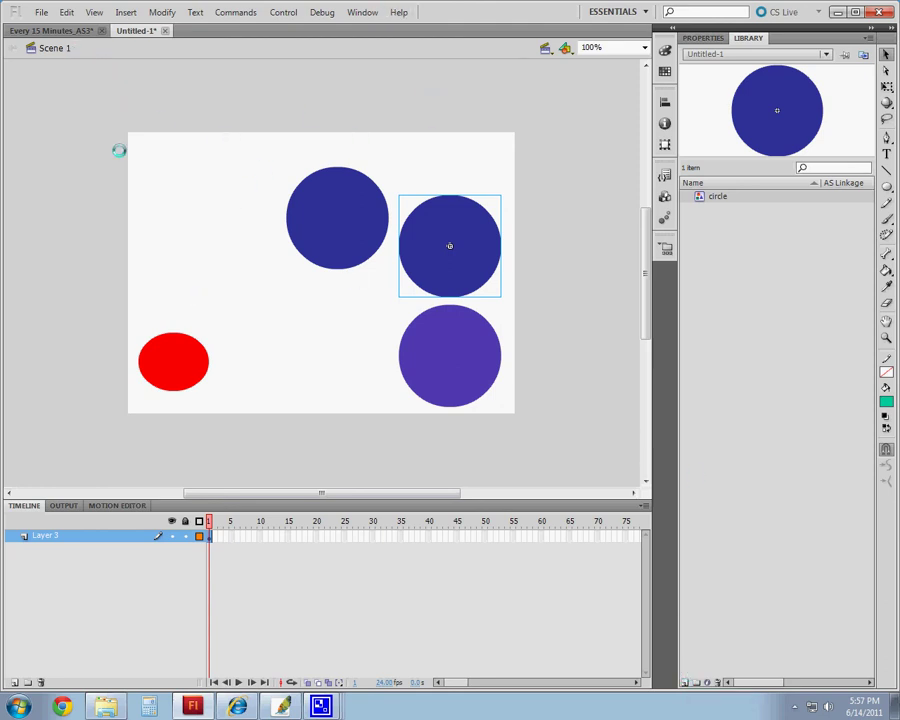
{"action": "left_click_drag", "start_coordinate": [116, 279], "coordinate": [233, 422]}
{"action": "left_click_drag", "start_coordinate": [254, 158], "coordinate": [537, 406]}
{"action": "left_click", "coordinate": [504, 374]}
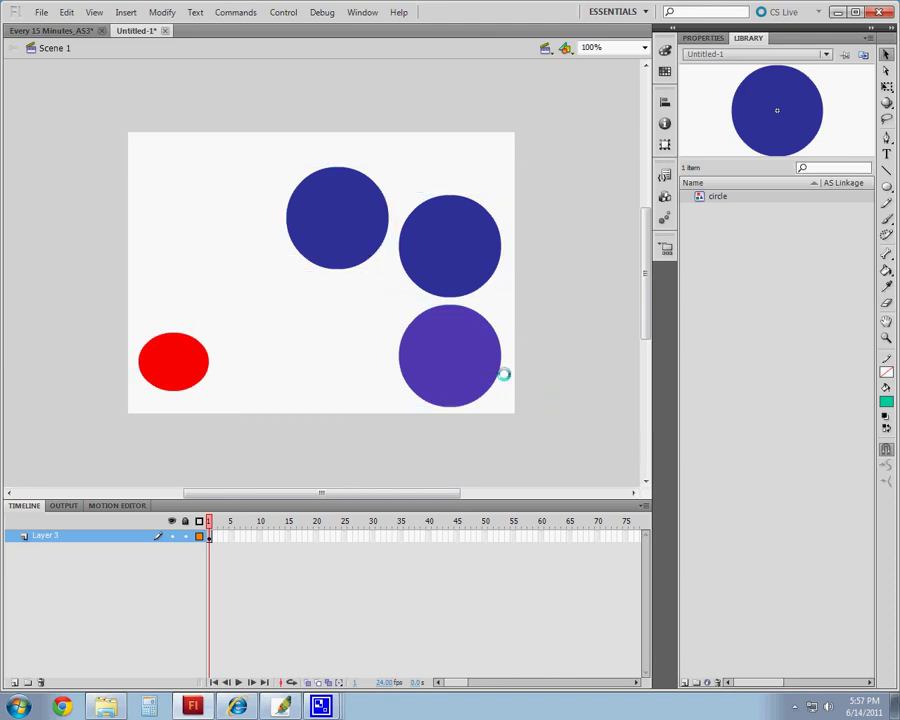